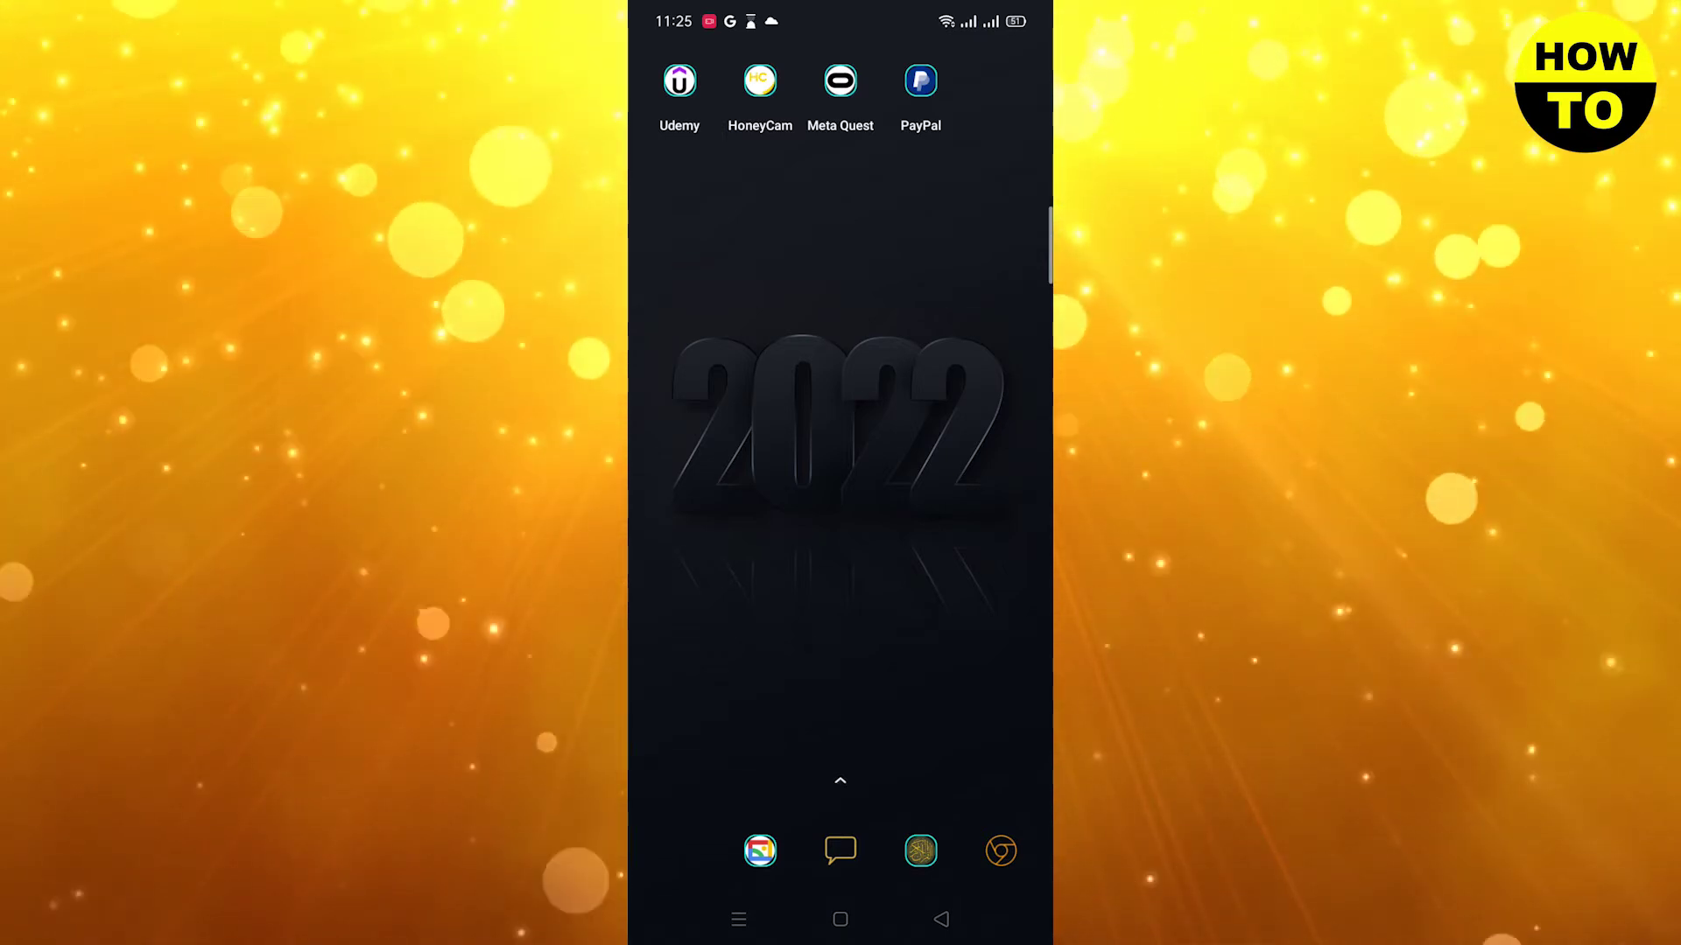
Launch Google Play Store from the app drawer by searching 'pl'.
drag(954, 565, 953, 262)
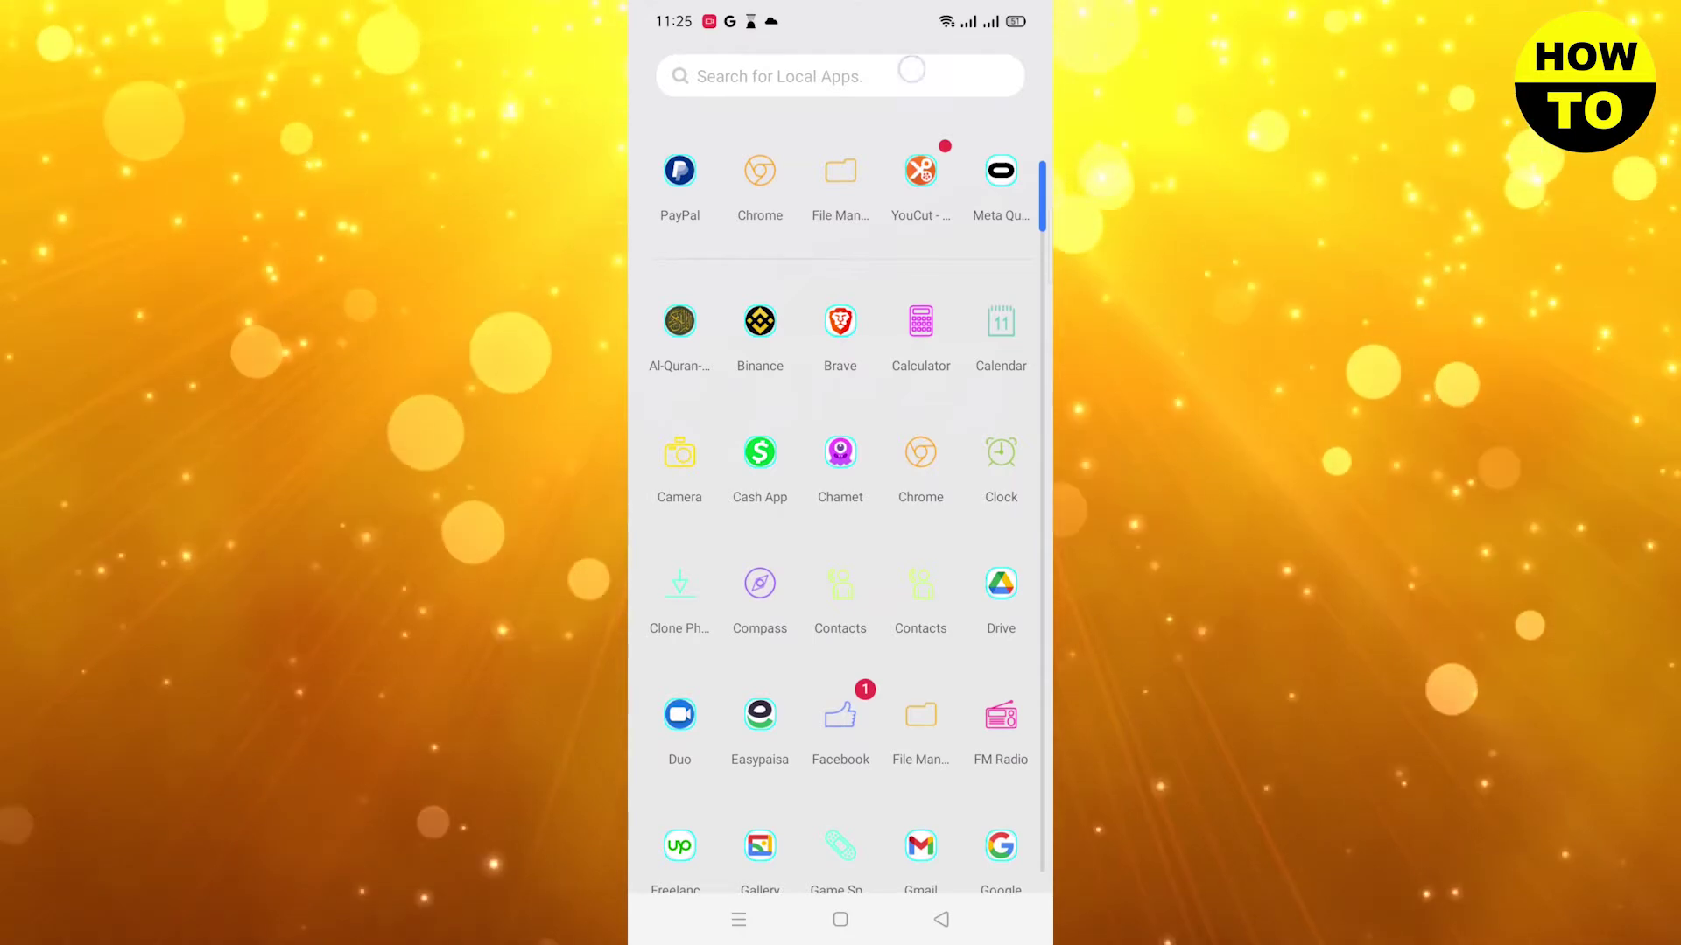
click(911, 68)
text(p)
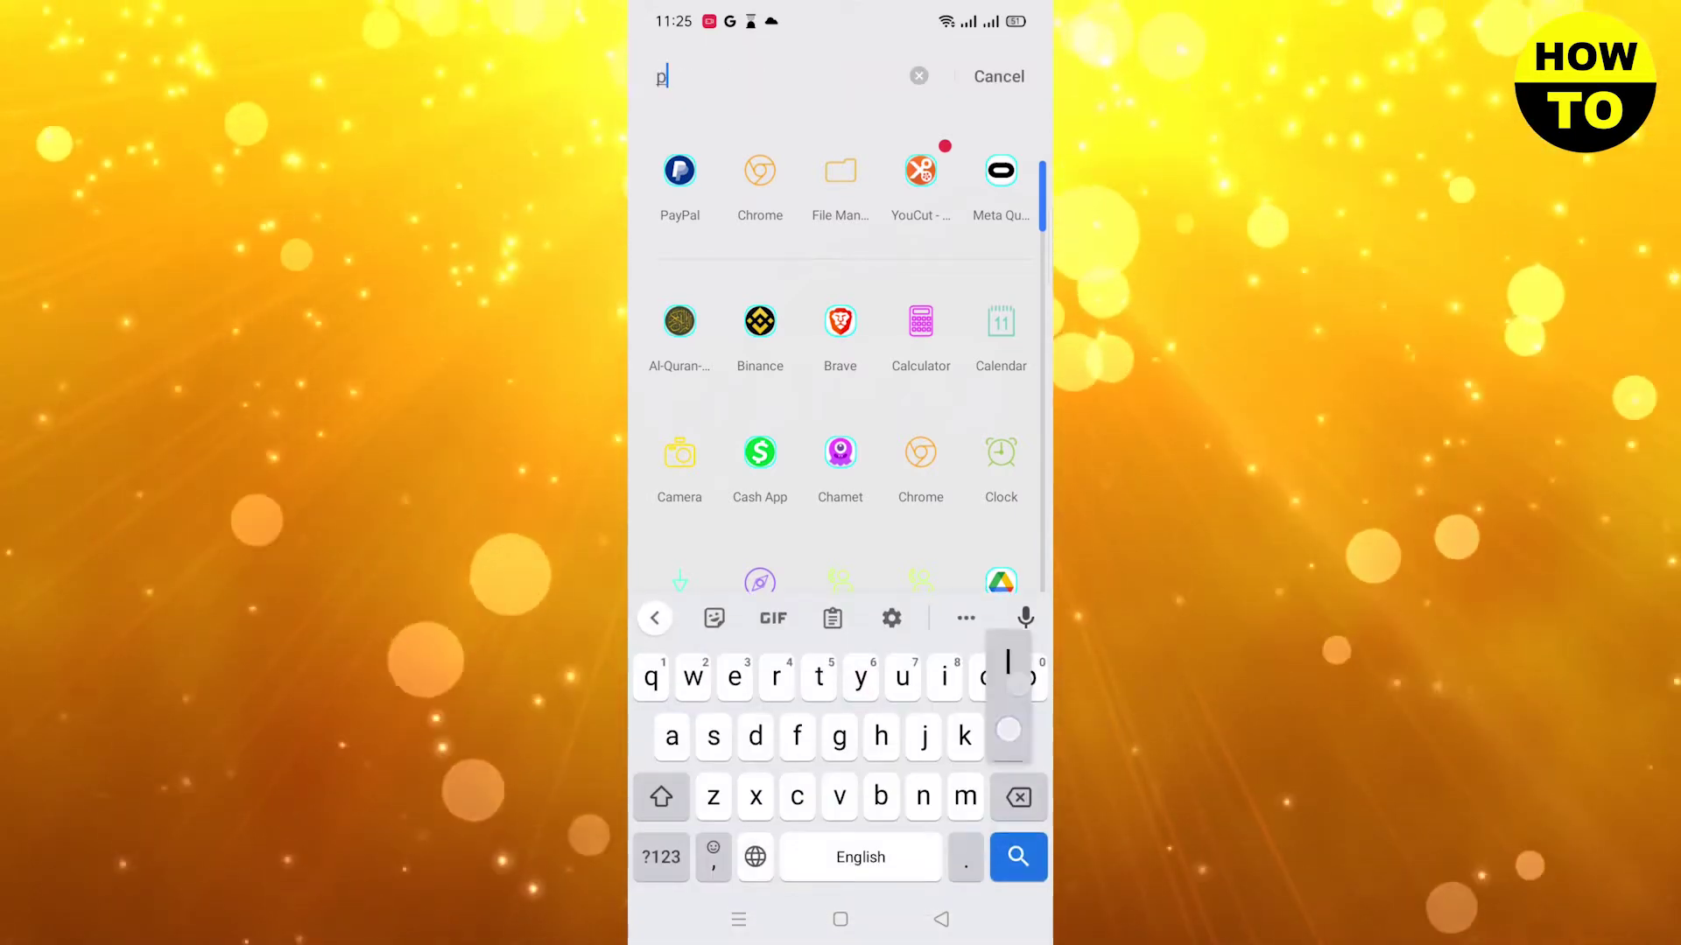
text(l)
click(675, 185)
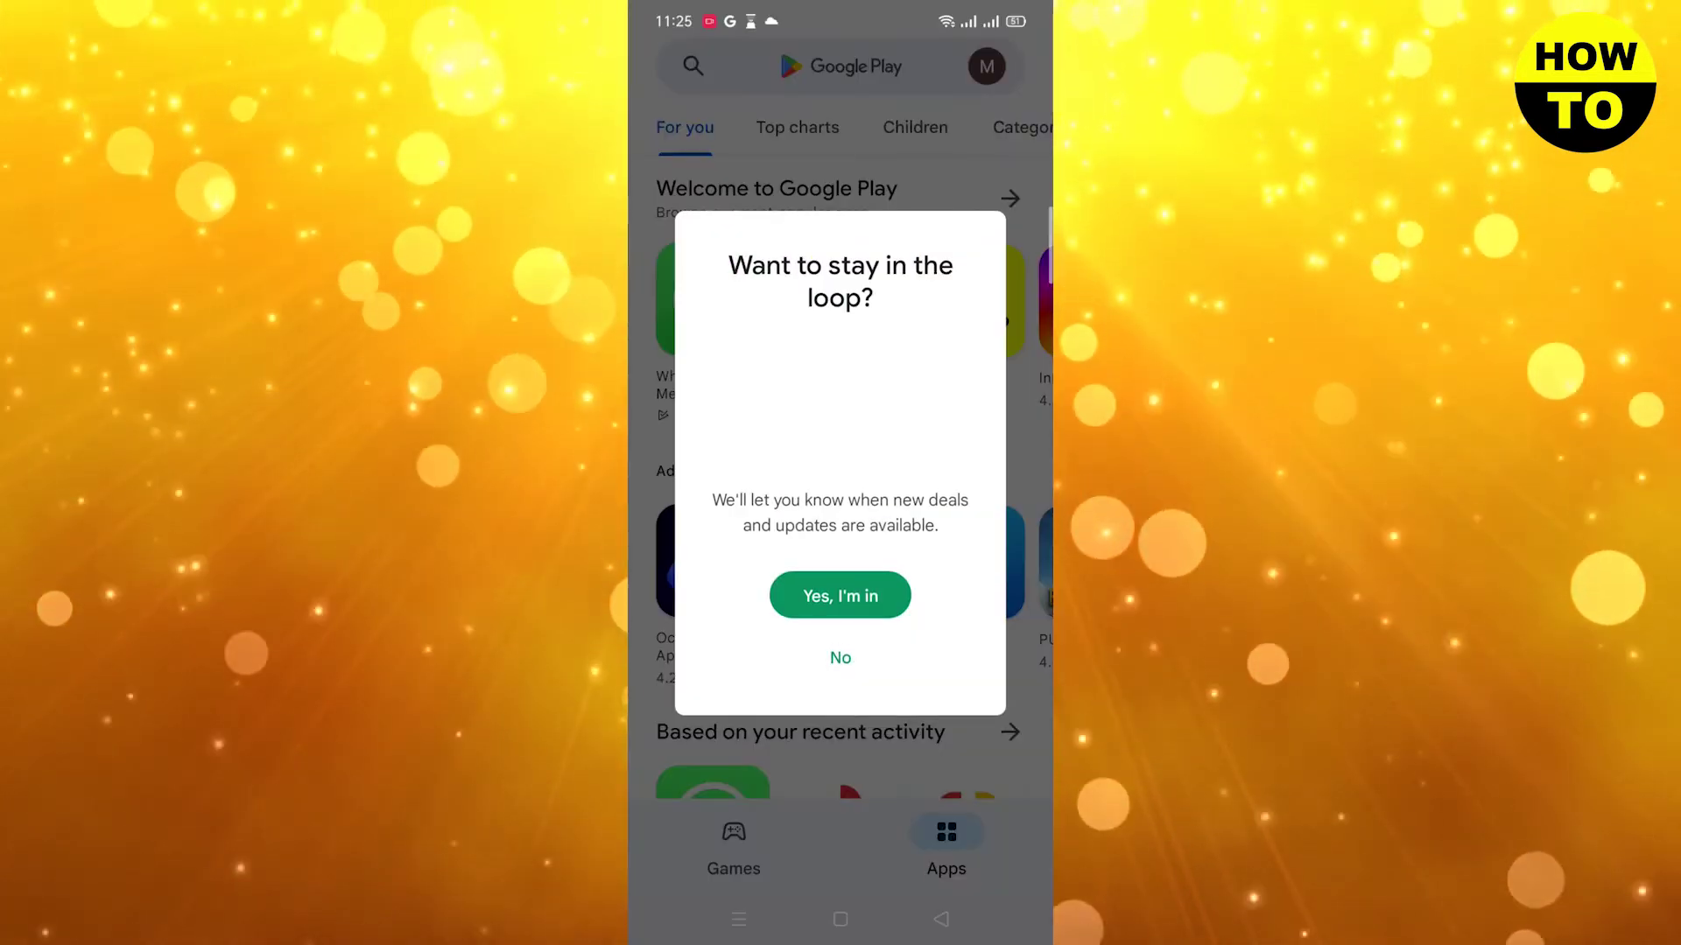
Decline the stay-in-the-loop prompt and open Payments and subscriptions from the account menu.
click(840, 655)
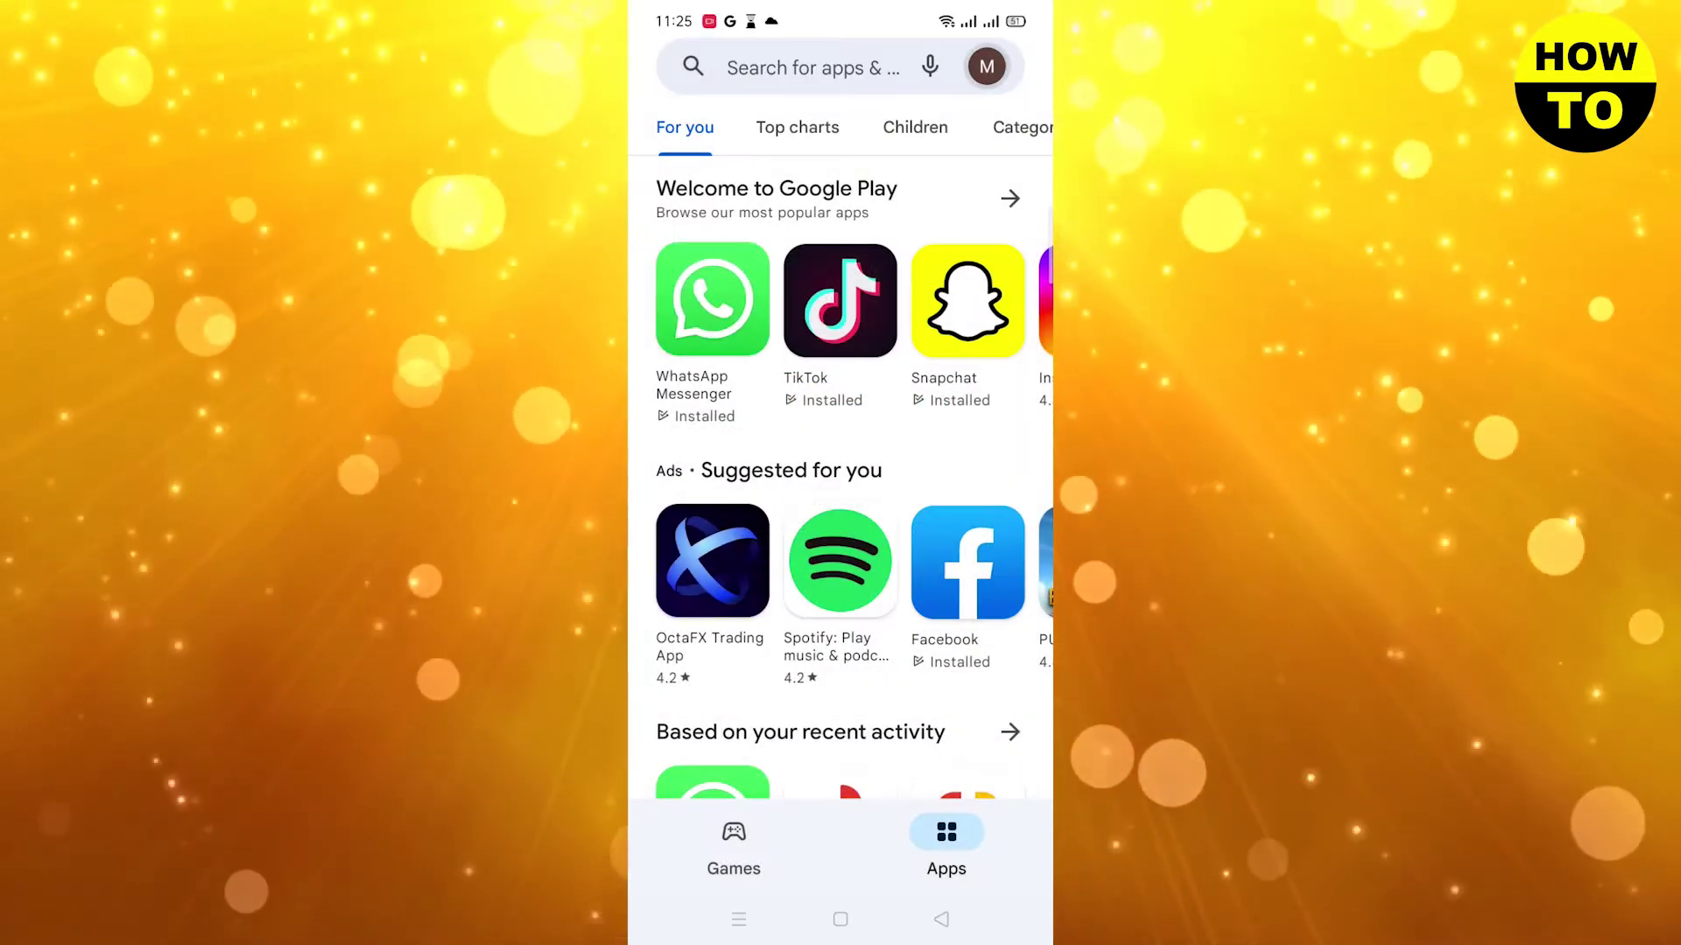
click(986, 67)
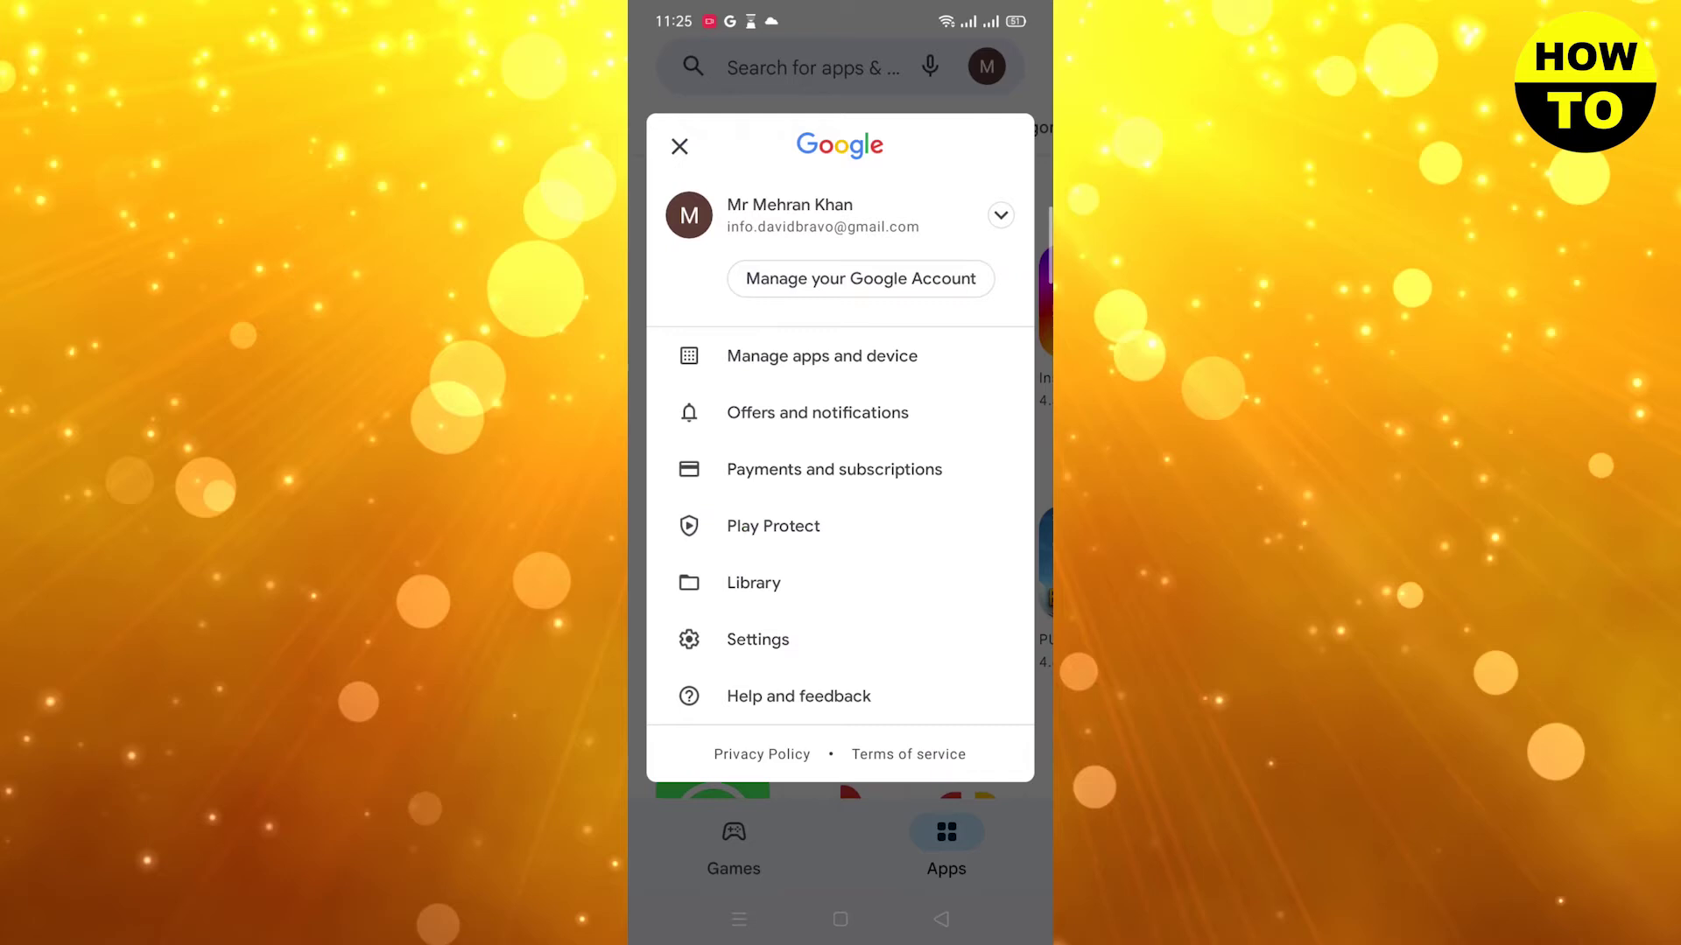
click(915, 463)
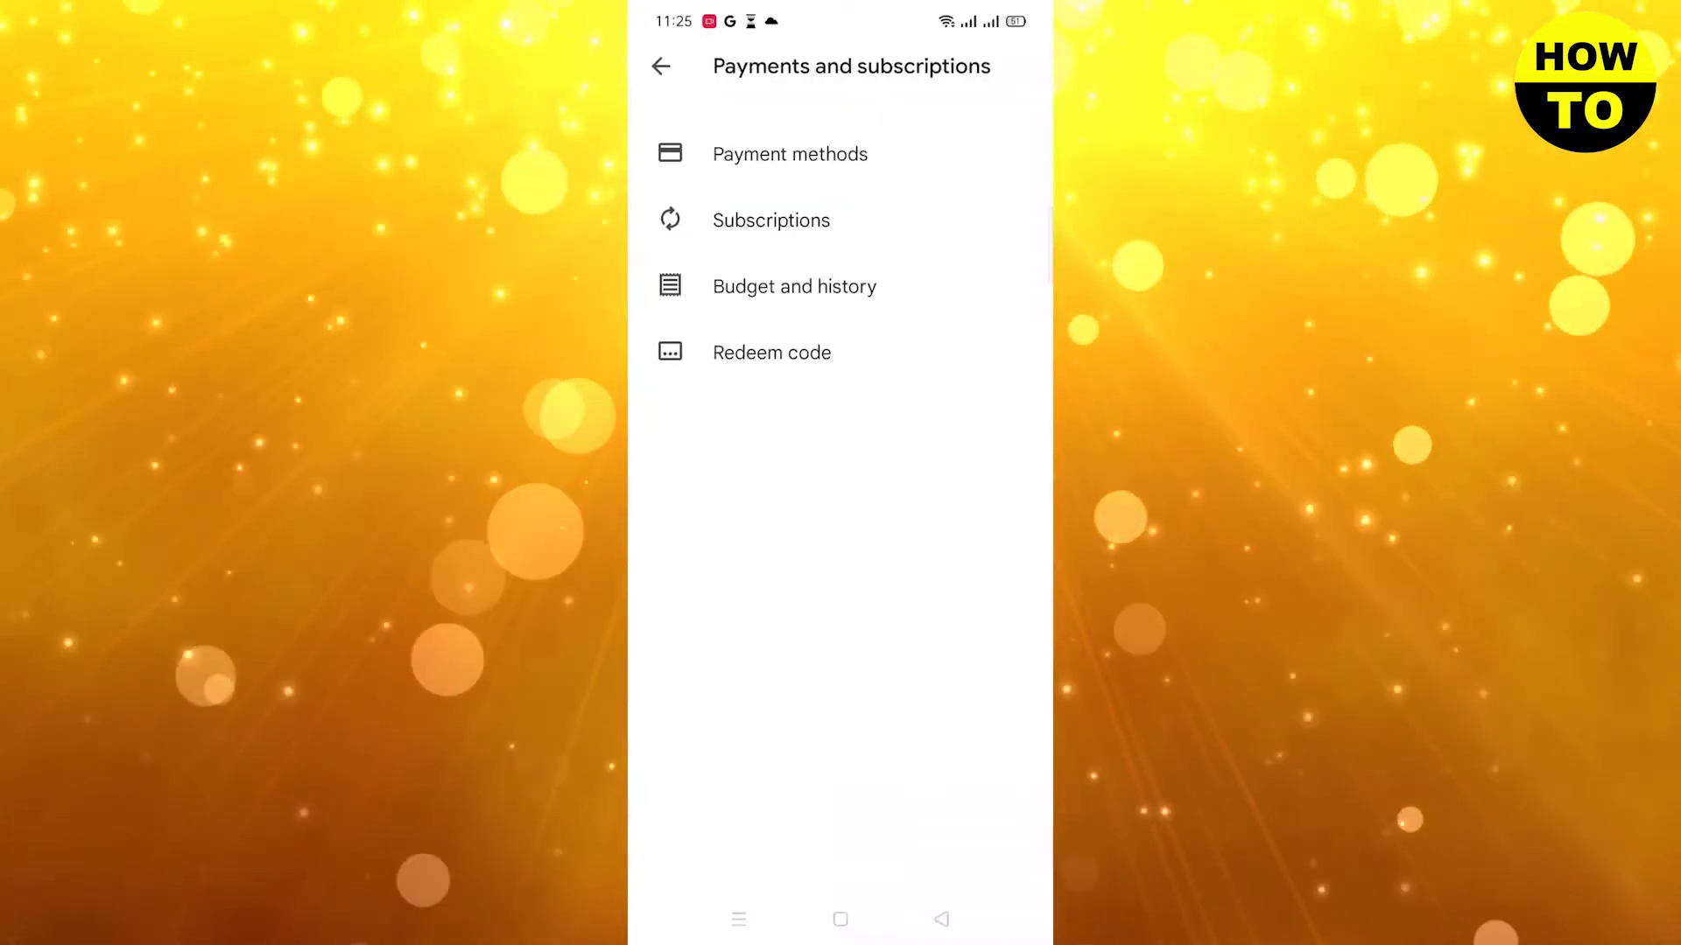
click(915, 154)
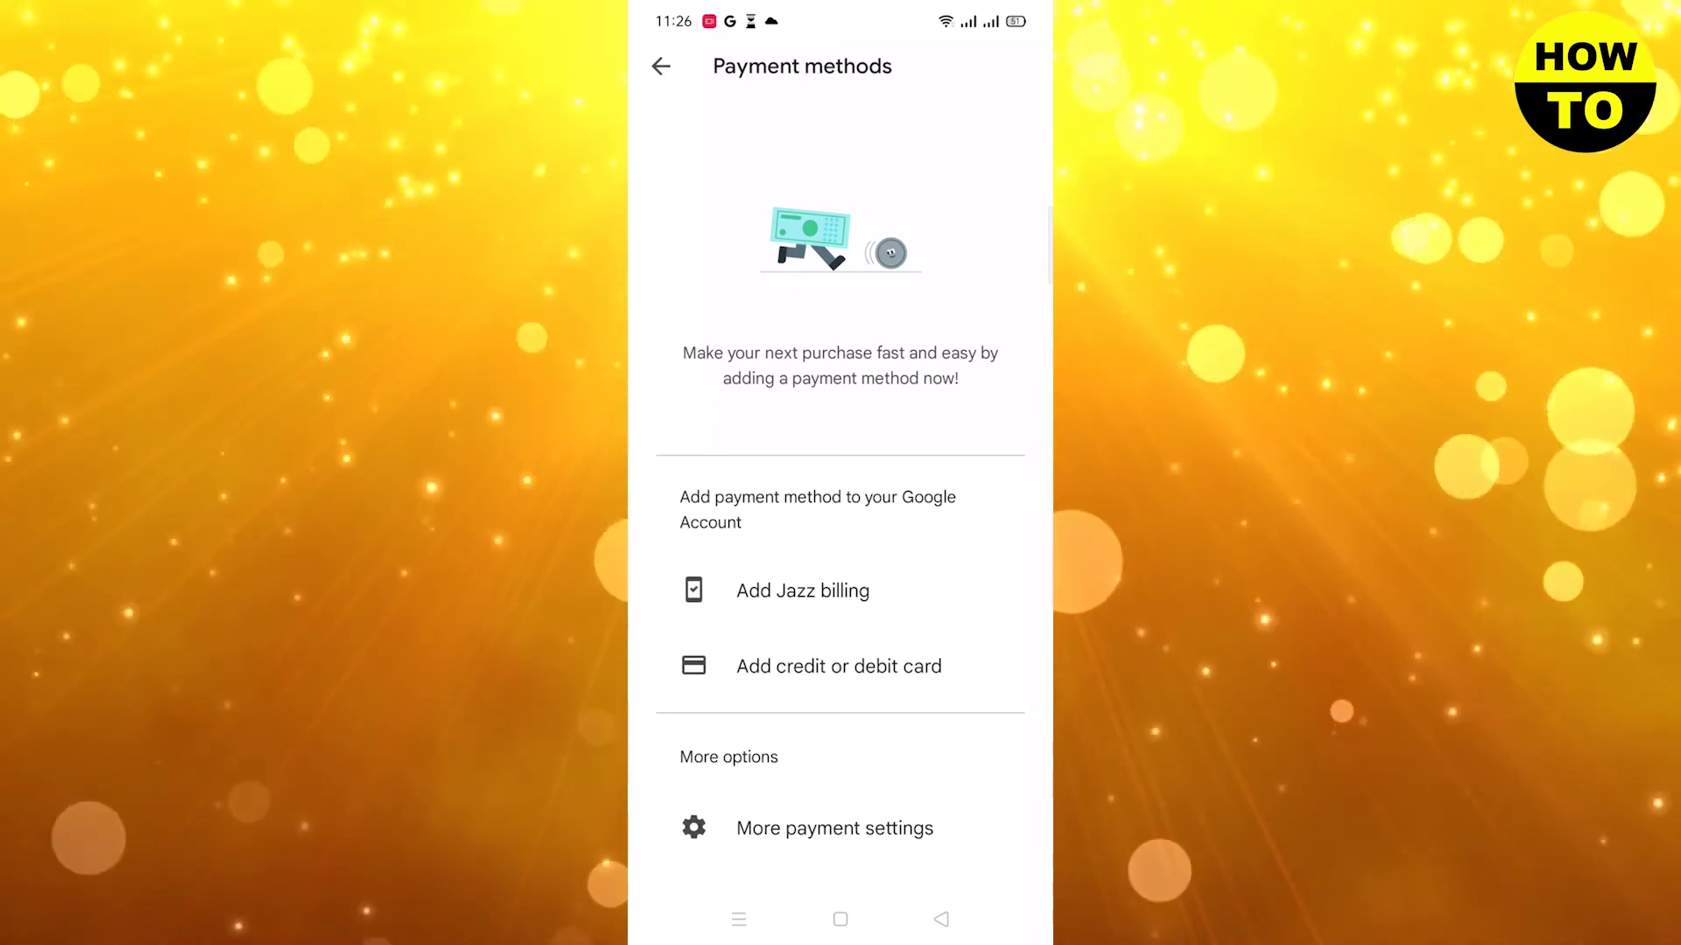
click(661, 70)
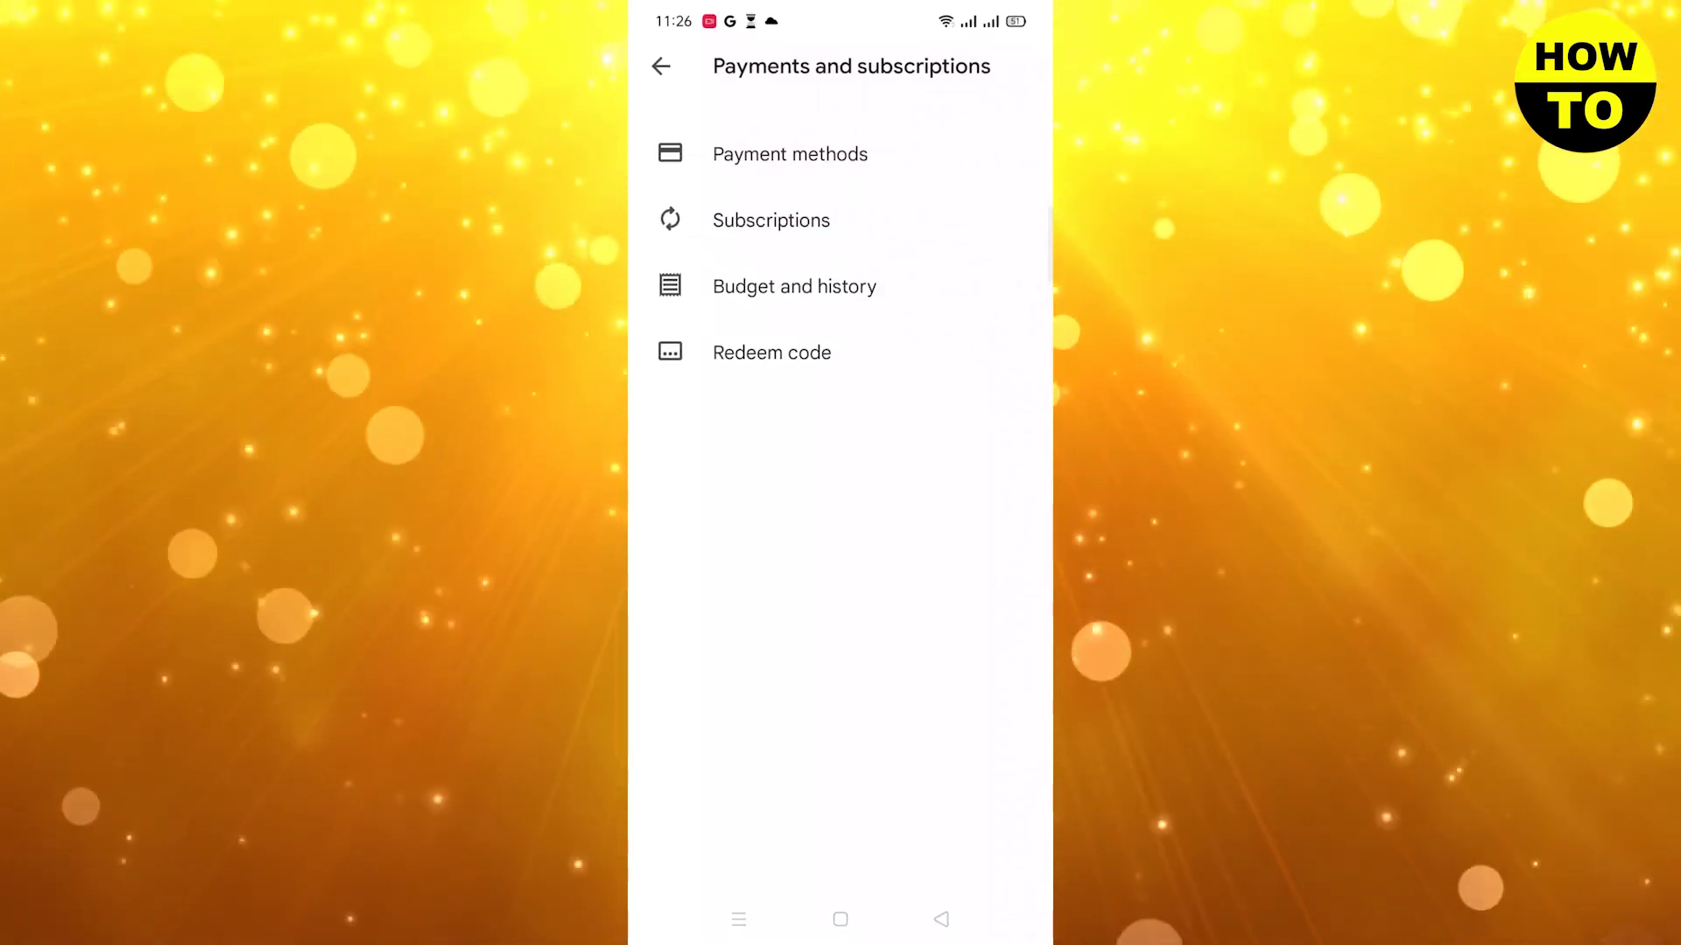
Reopen Payment methods from the Payments and subscriptions screen.
click(790, 154)
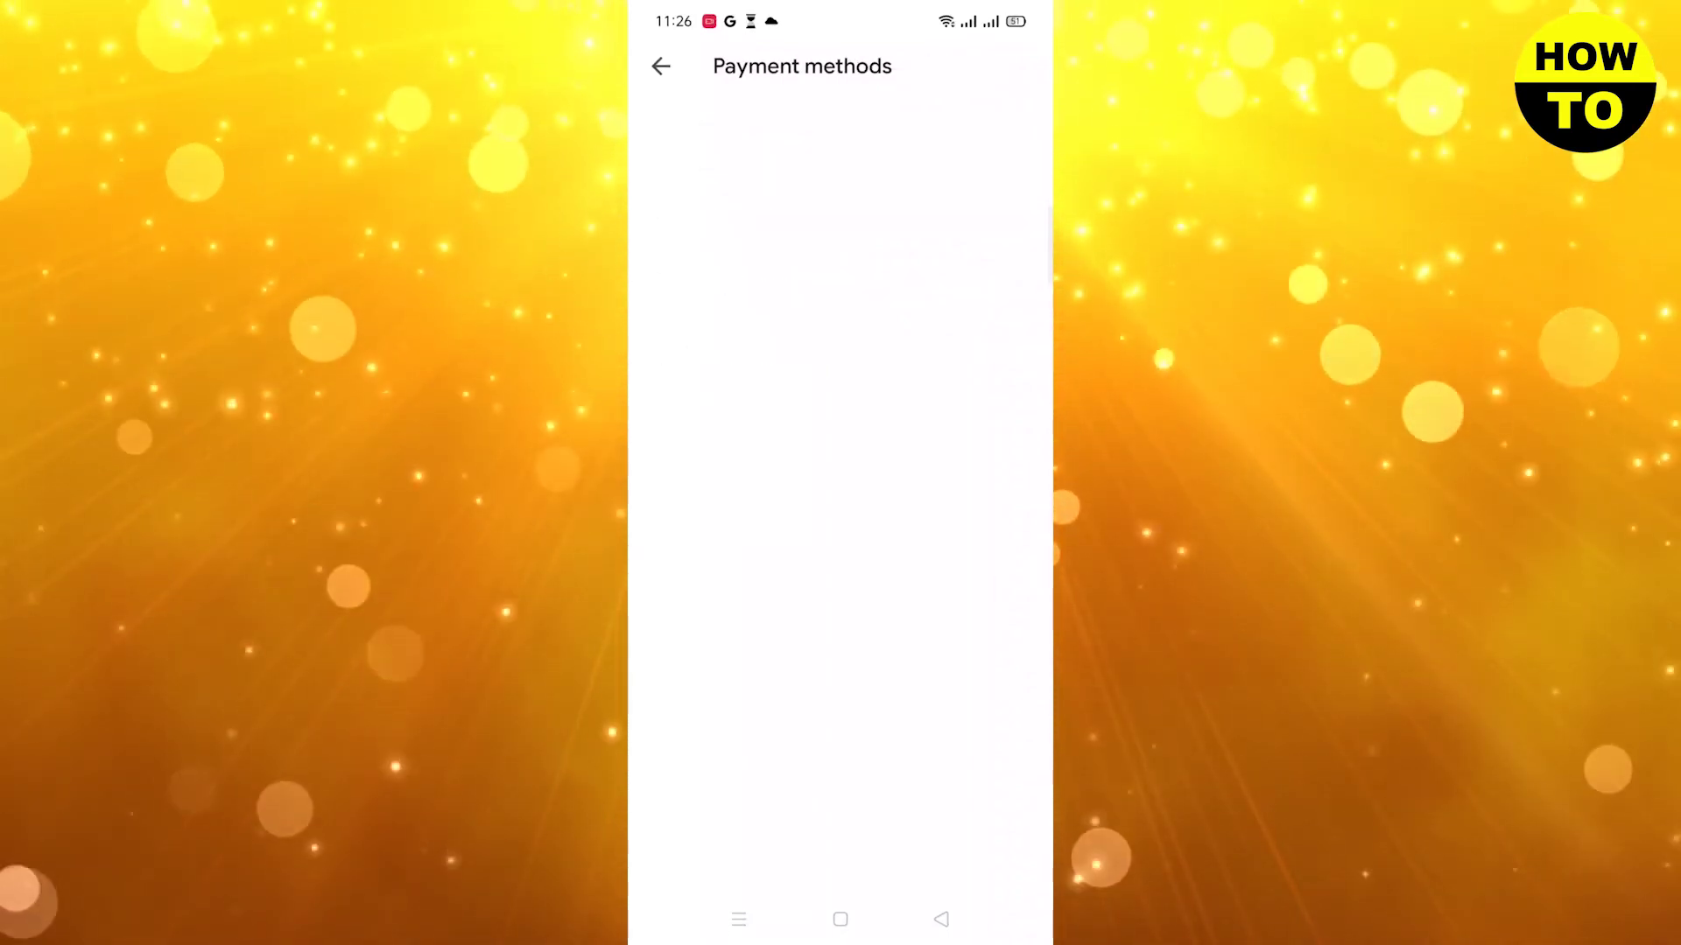